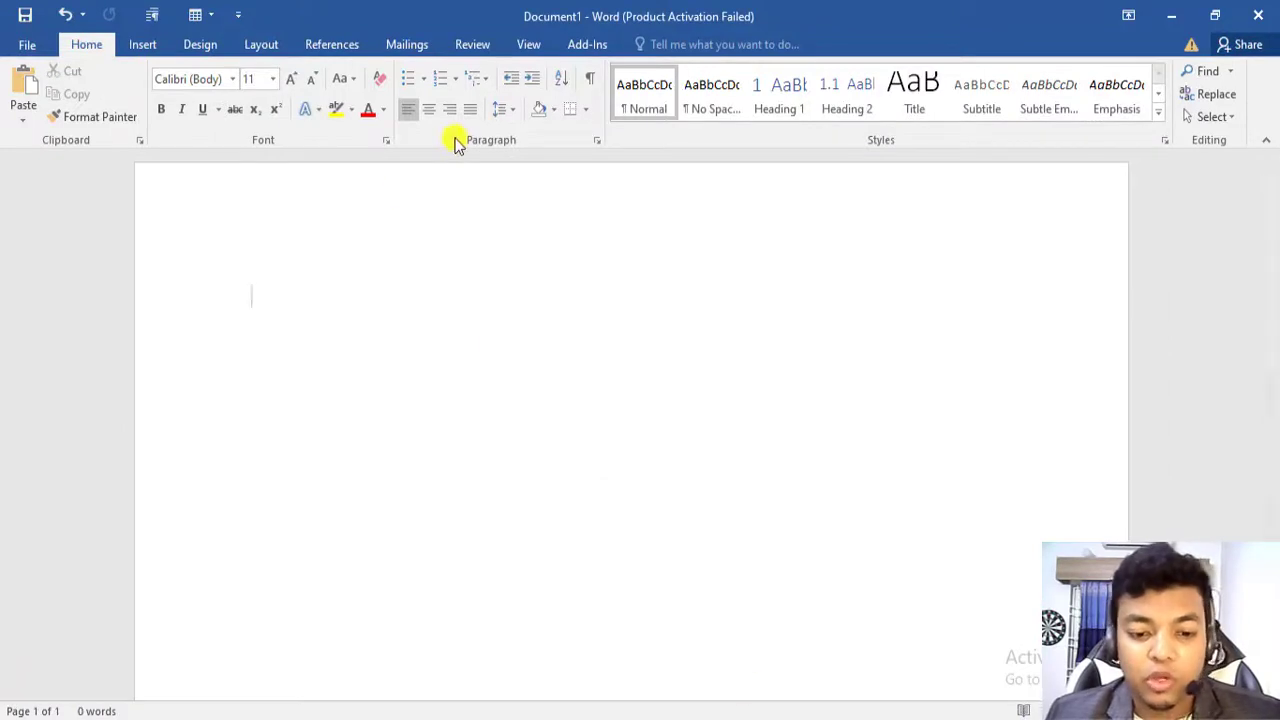
- Paste the copied 87-word Lorem Ipsum paragraph into the empty Document1
left_click(463, 263)
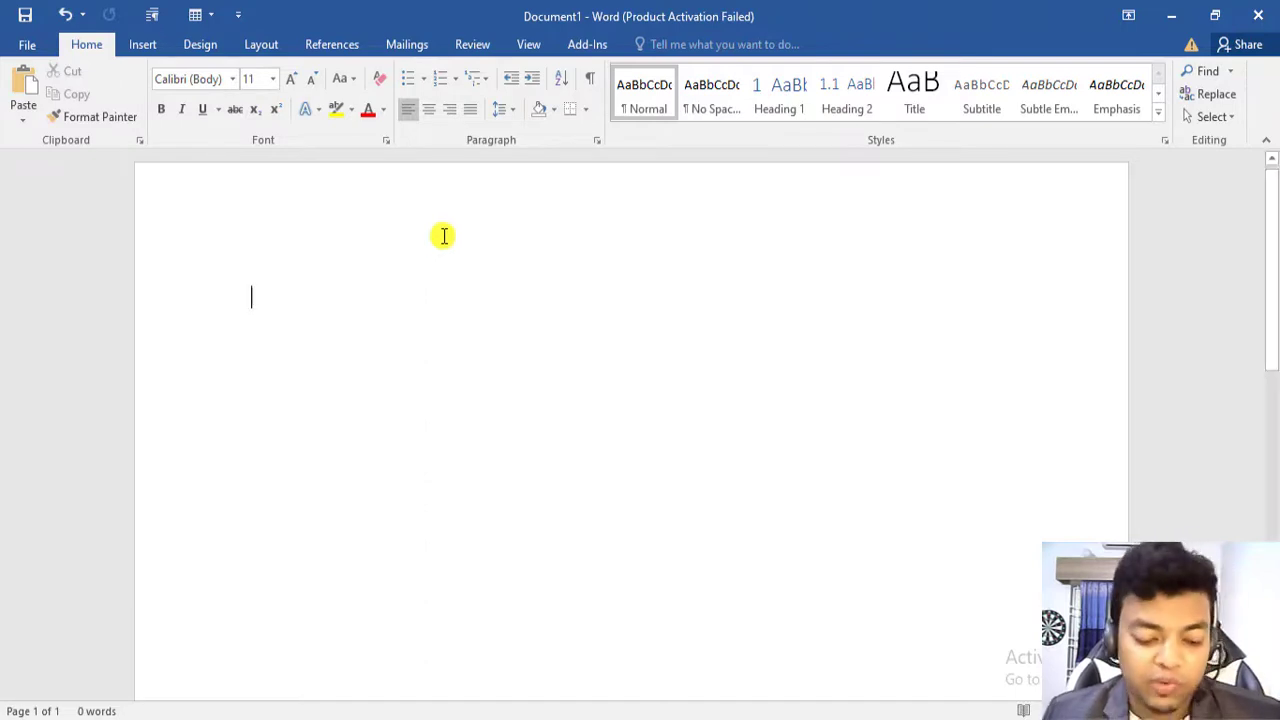
type("Lorem Ipsum is simply dummy text of the printing and typesetting industry. Lorem Ipsum has been the industry's standard dummy text ever since the 1500s, an unknown printer took a galley of type and scrambled it to make a type specimen book. It has survived not only five centuries, also the  into electronic typesetting, remaining essentially unchanged. It was popularised in the 1960s with the release of Letraset sheets containing Lorem Ipsum passages, and more recently with publishing software like Aldus PageMaker including versions of Lorem Ipsum.")
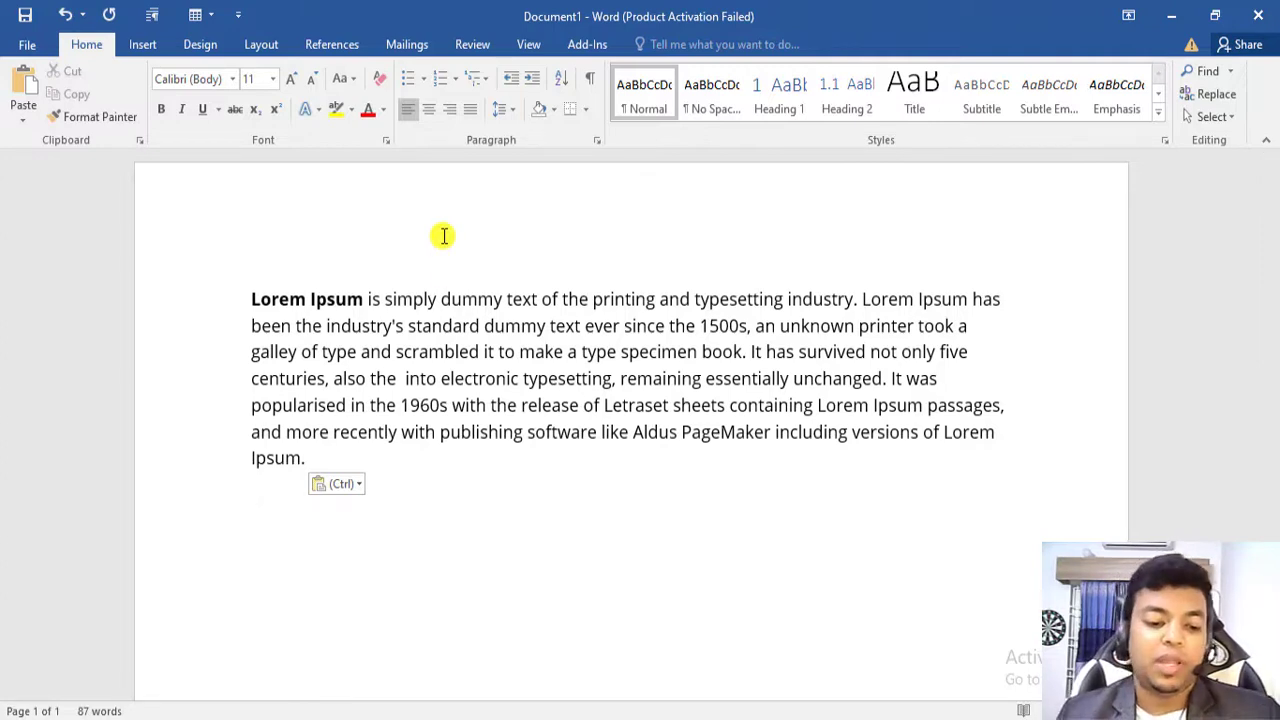
left_click(455, 440)
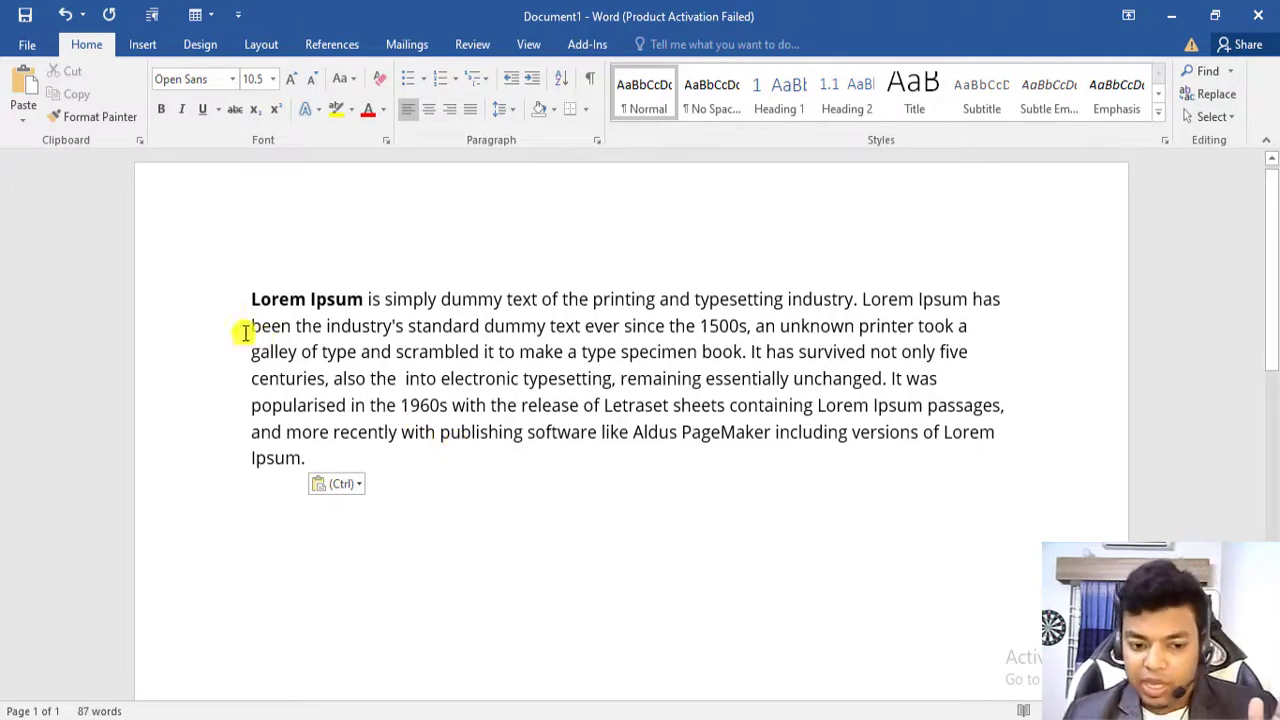
left_click_drag(250, 292, 251, 466)
left_click(243, 306)
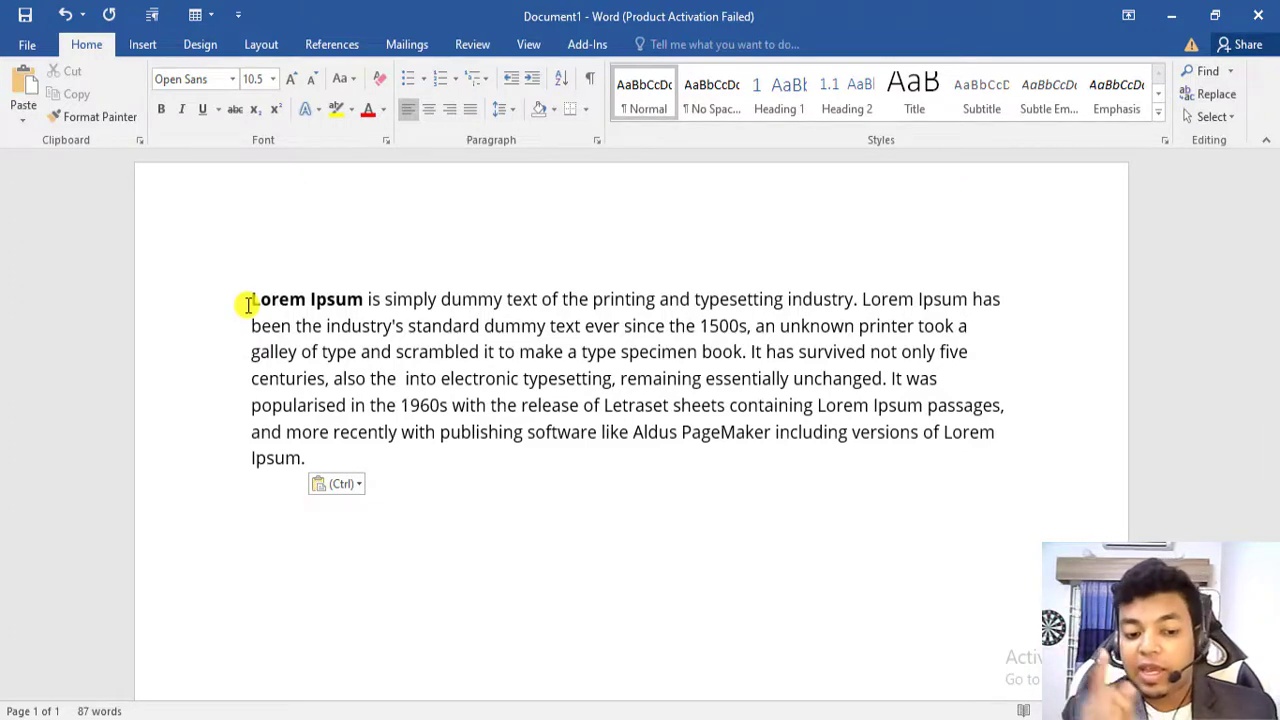
- Select the whole Lorem Ipsum paragraph and apply Center alignment
mouse_move(240, 298)
left_mouse_down()
mouse_move(250, 471)
mouse_move(251, 443)
left_mouse_up()
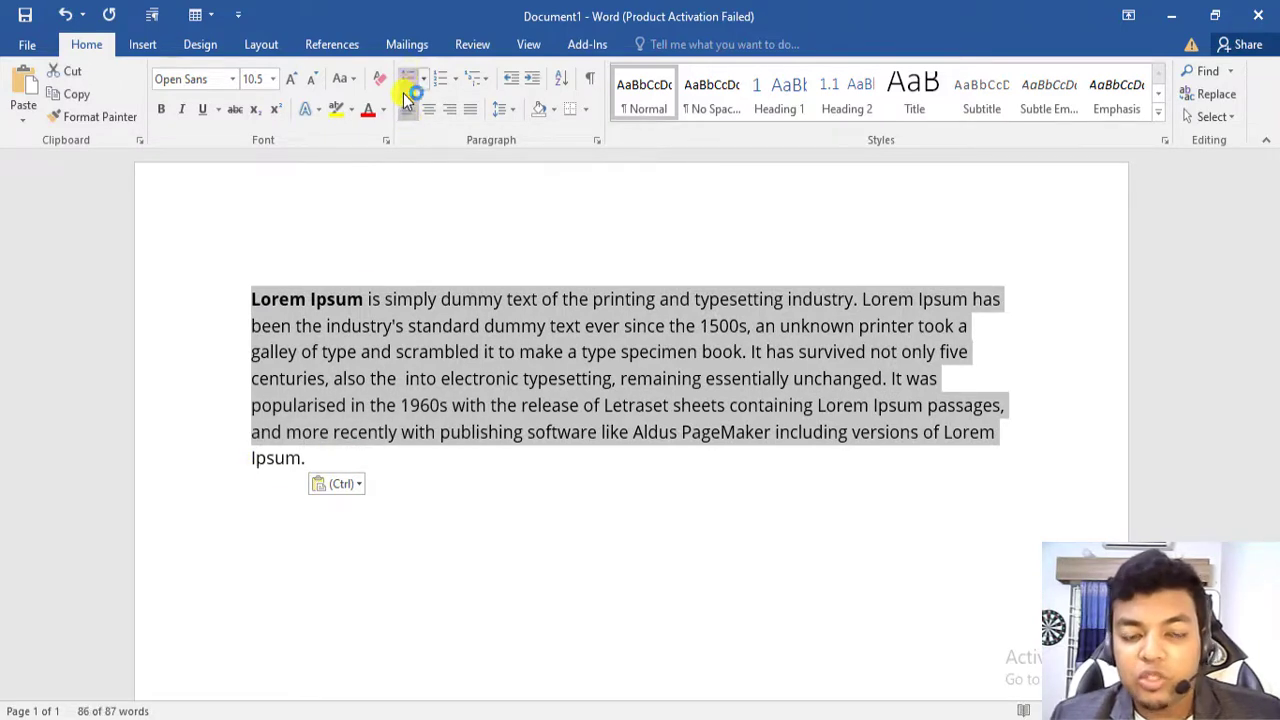
left_click(428, 107)
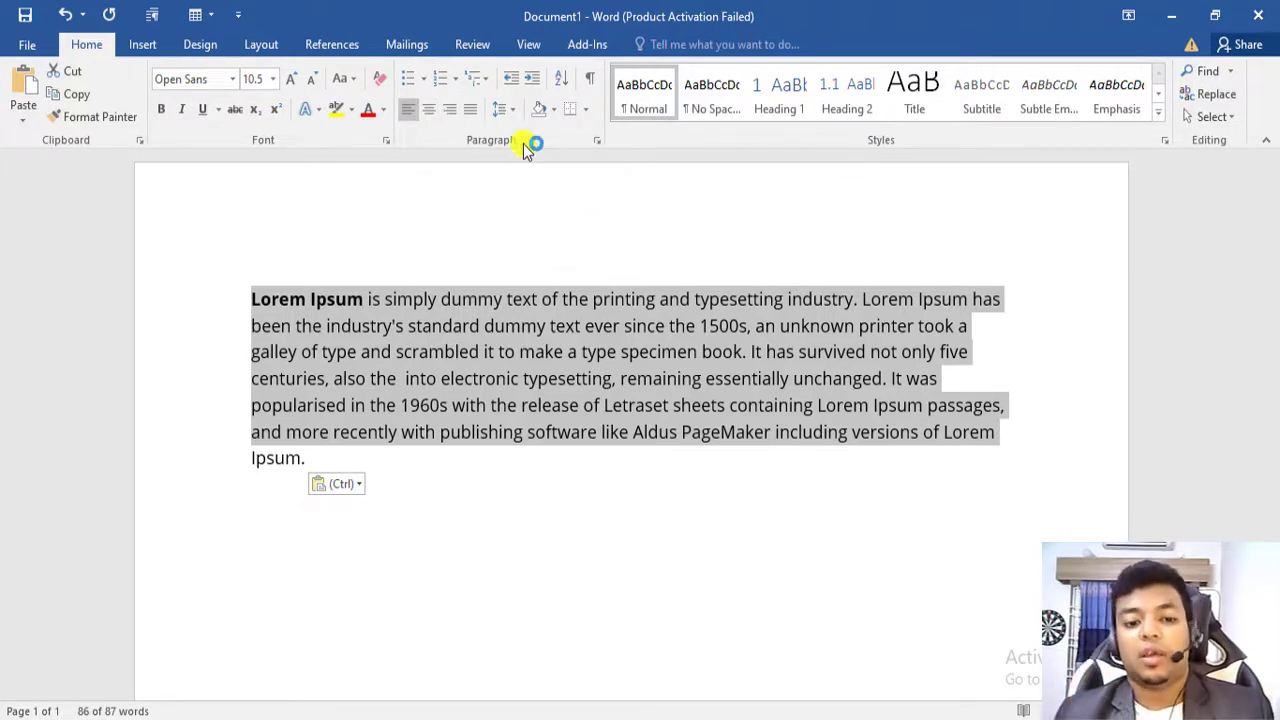
left_click(428, 109)
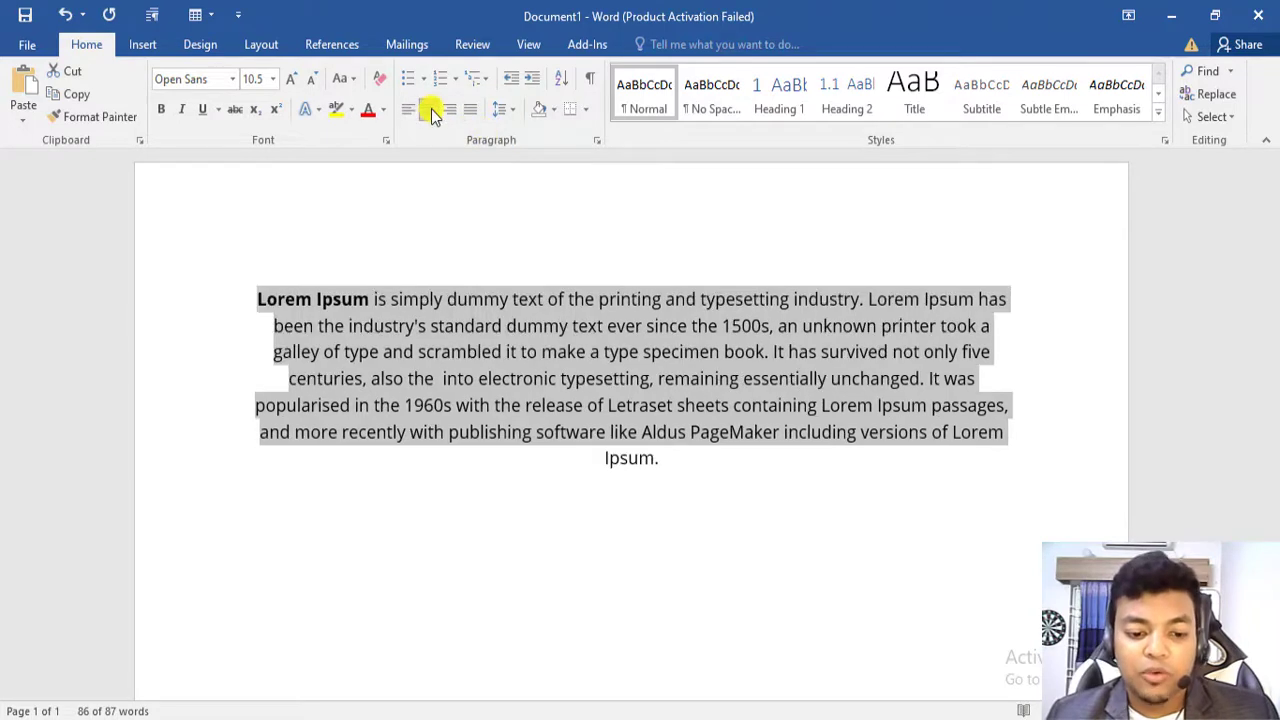
left_click(622, 336)
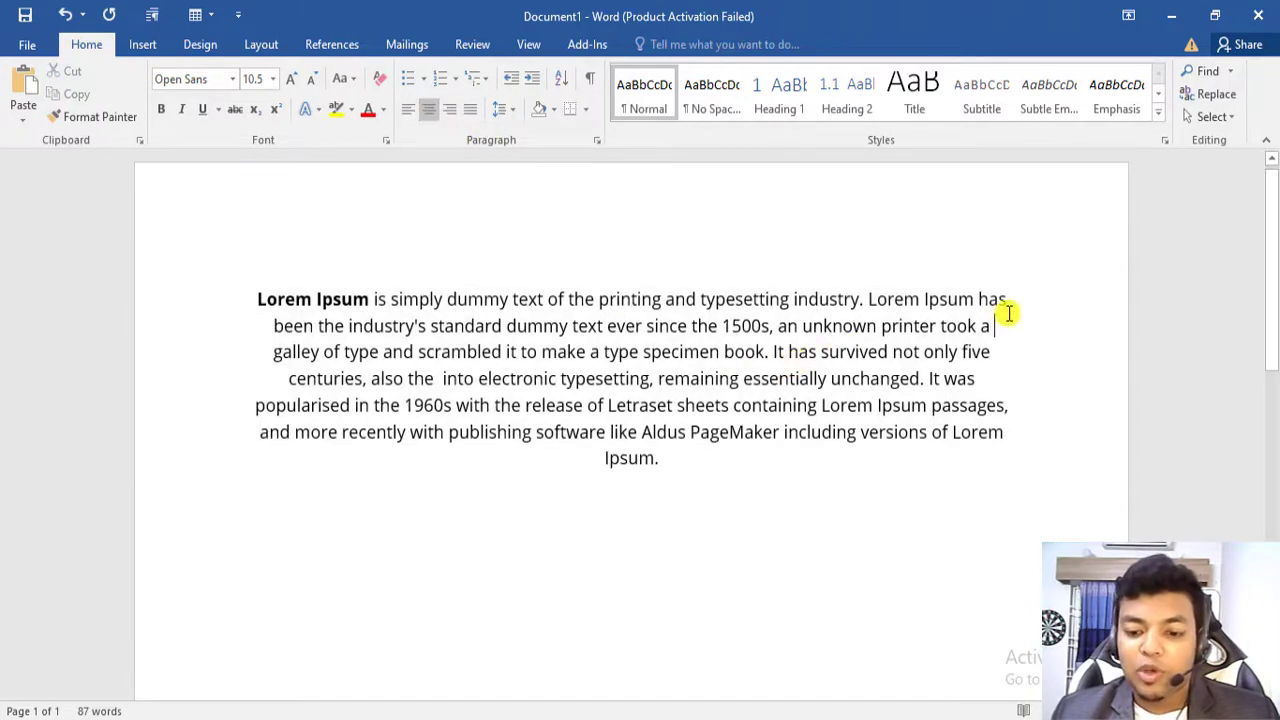
left_click(1012, 404)
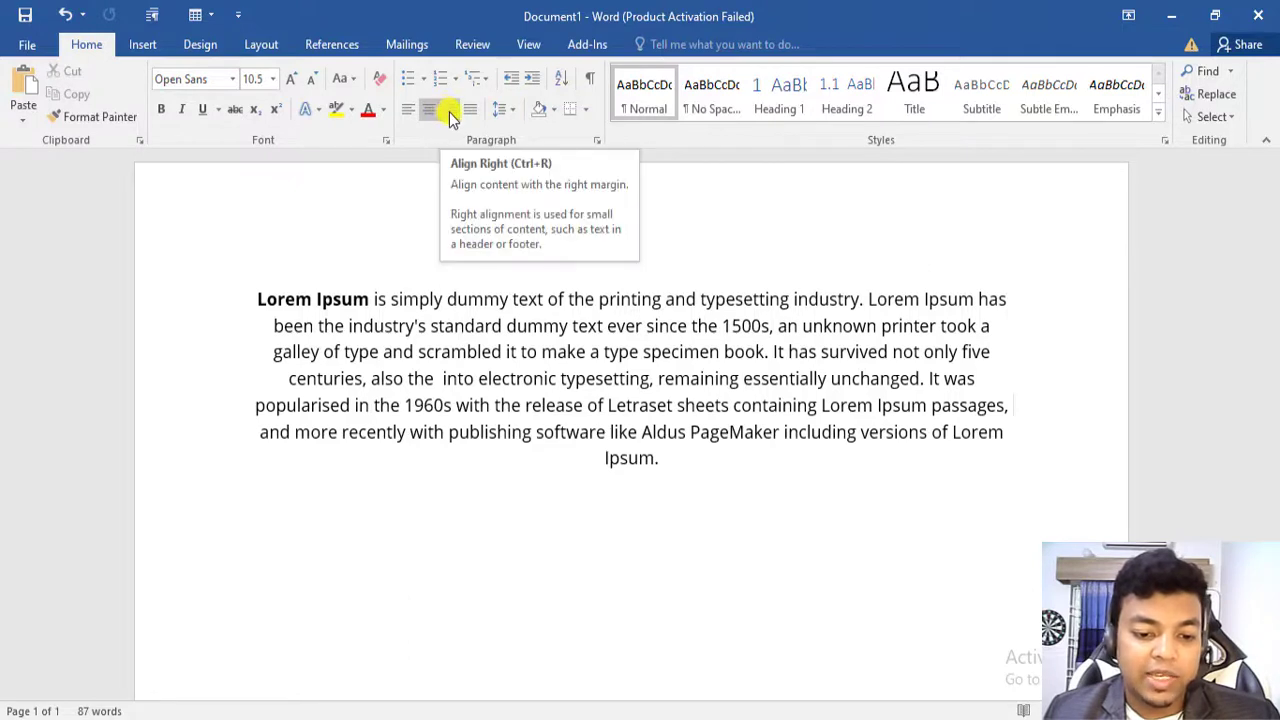
- Right-align the Lorem Ipsum paragraph, then switch it to Justify
left_click(450, 114)
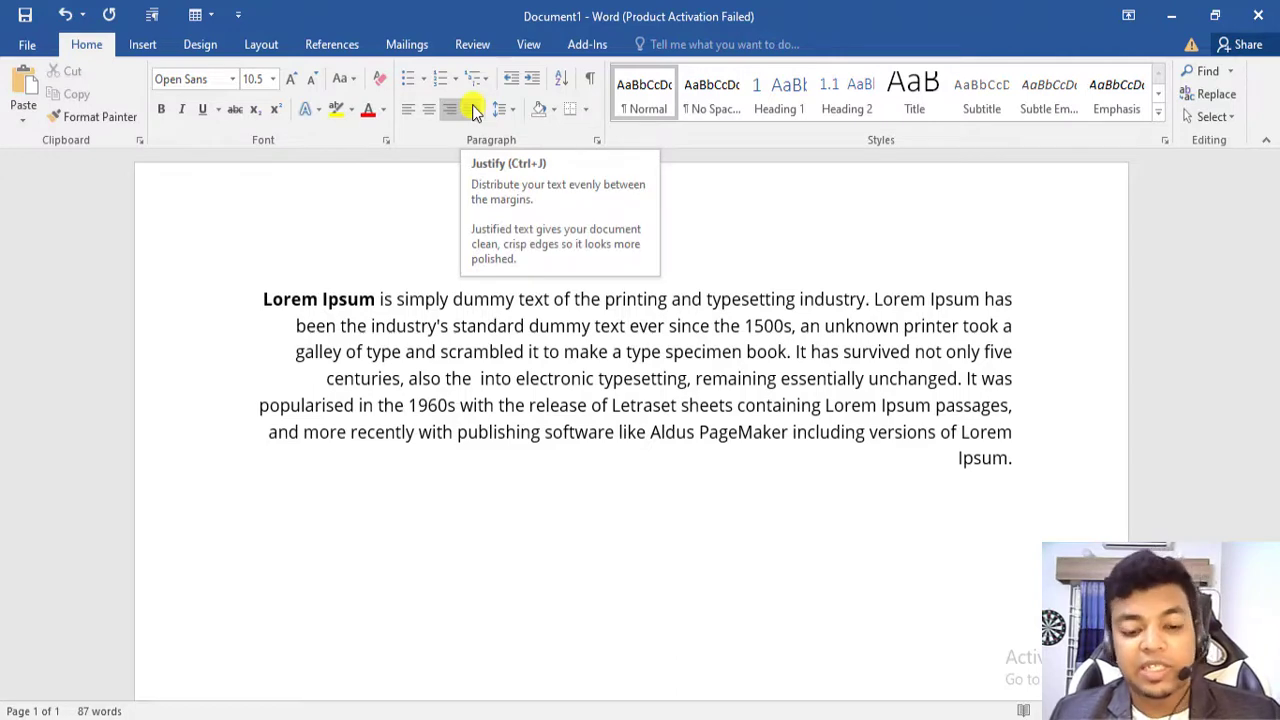
left_click(475, 110)
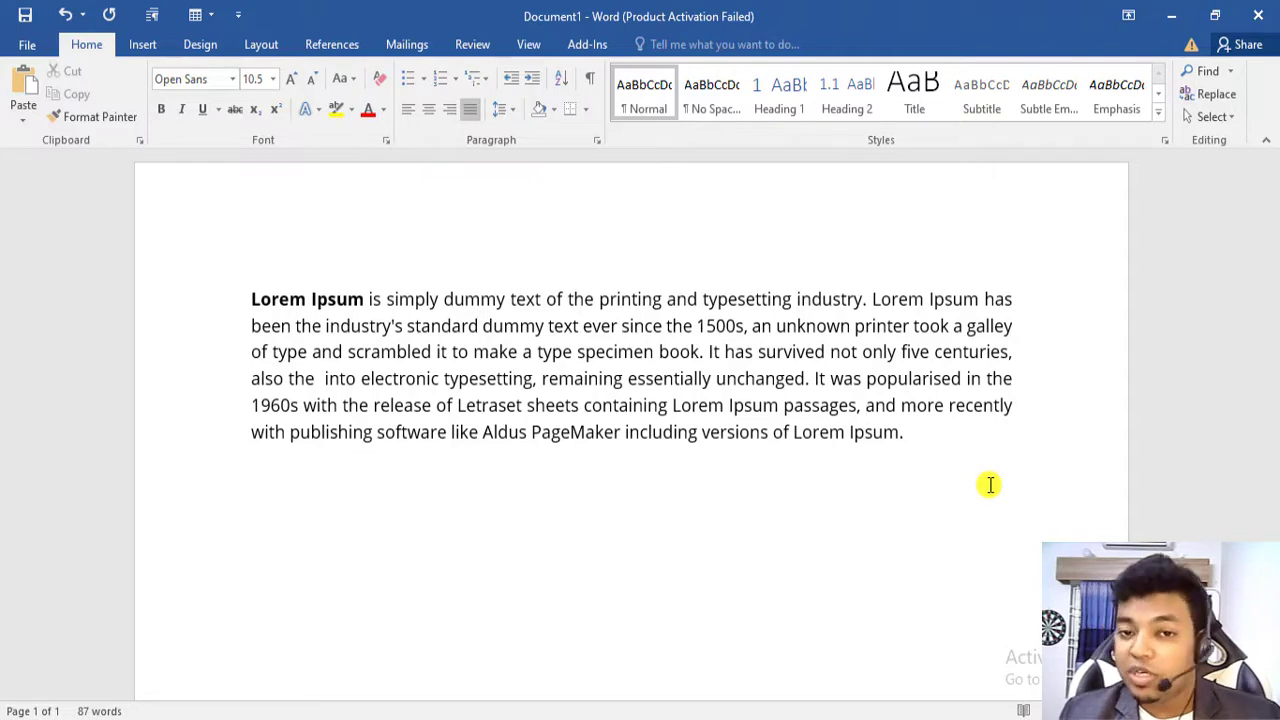
left_click(408, 109)
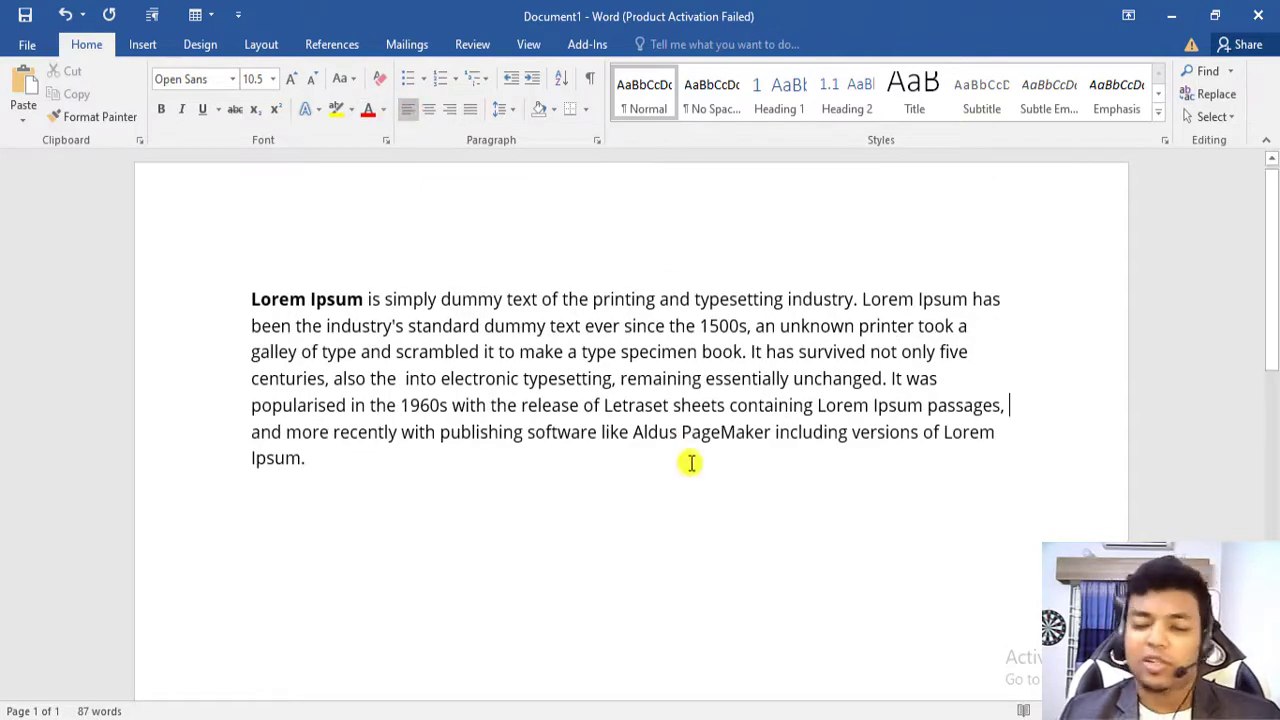
left_click_drag(450, 455, 388, 192)
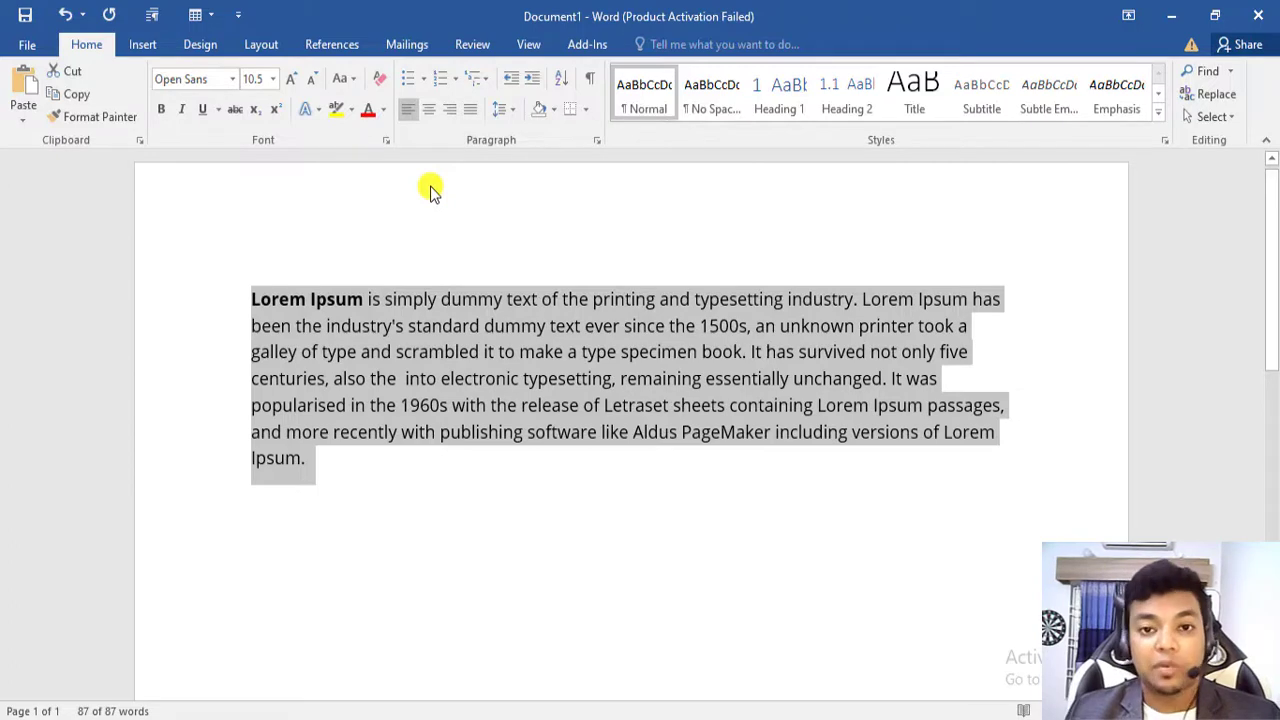
left_click(474, 112)
left_click(494, 342)
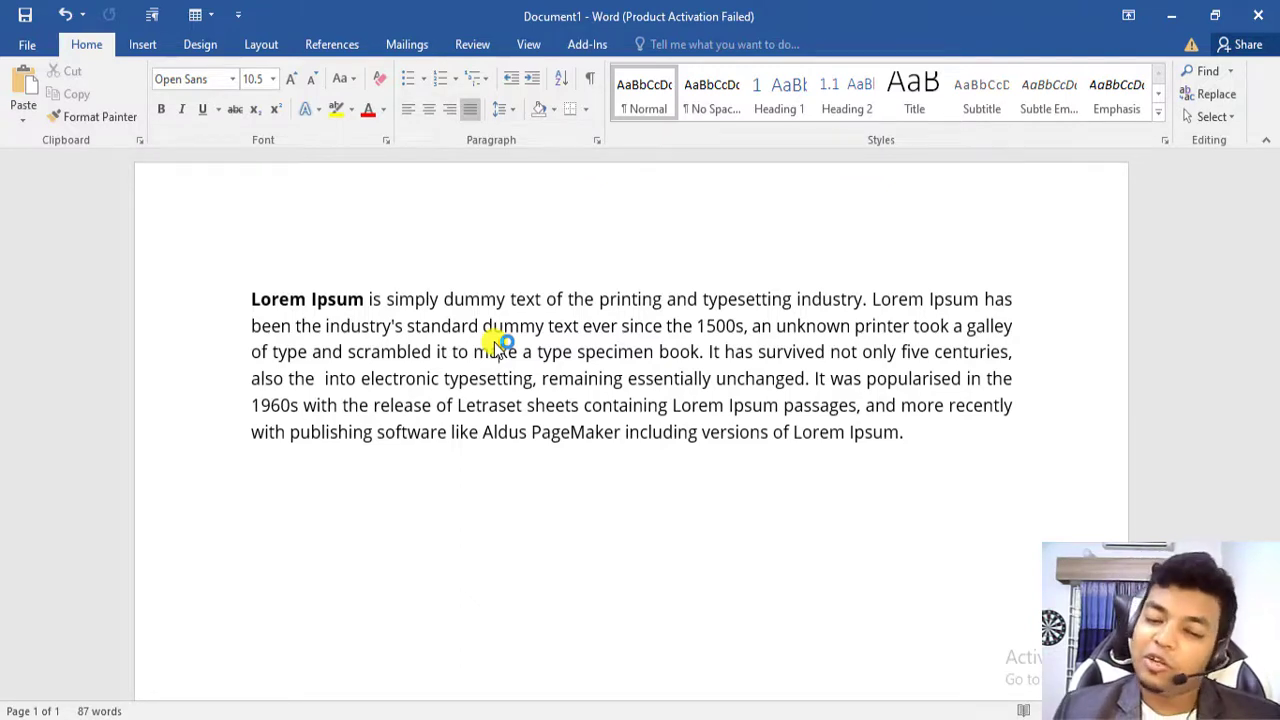
left_click(496, 346)
left_click(370, 379)
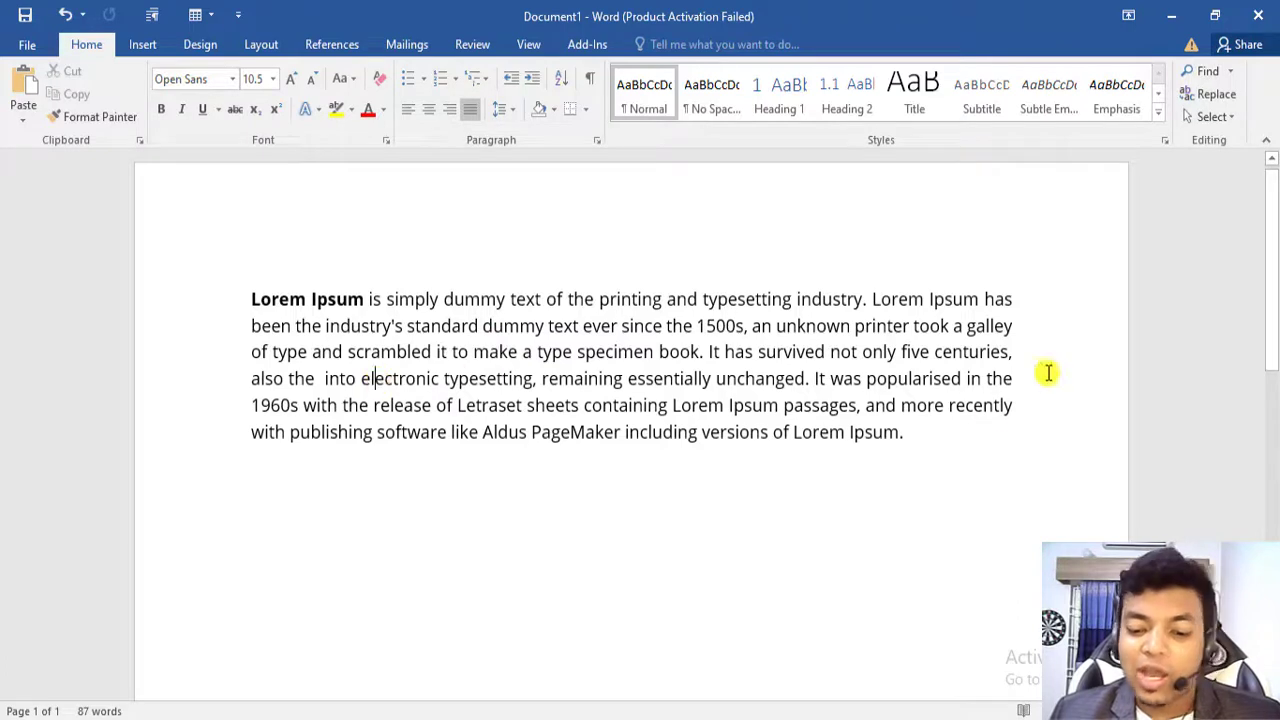
left_click_drag(937, 431, 254, 303)
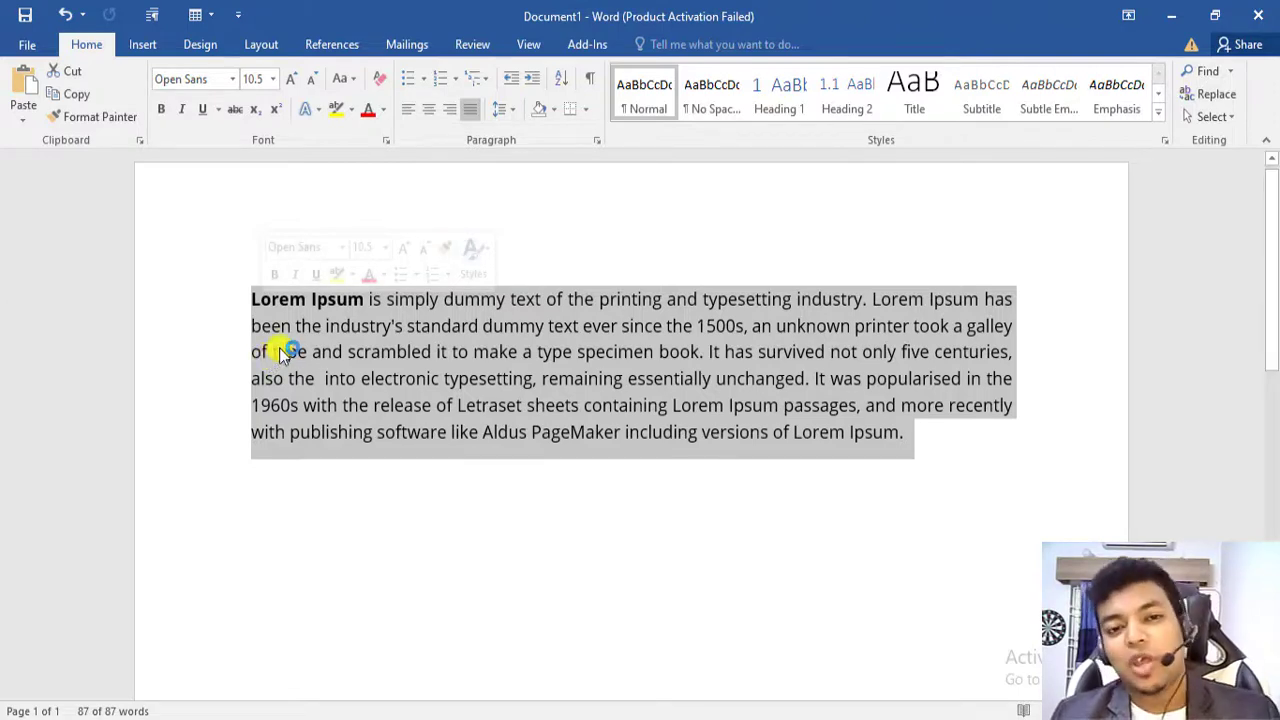
left_click(407, 405)
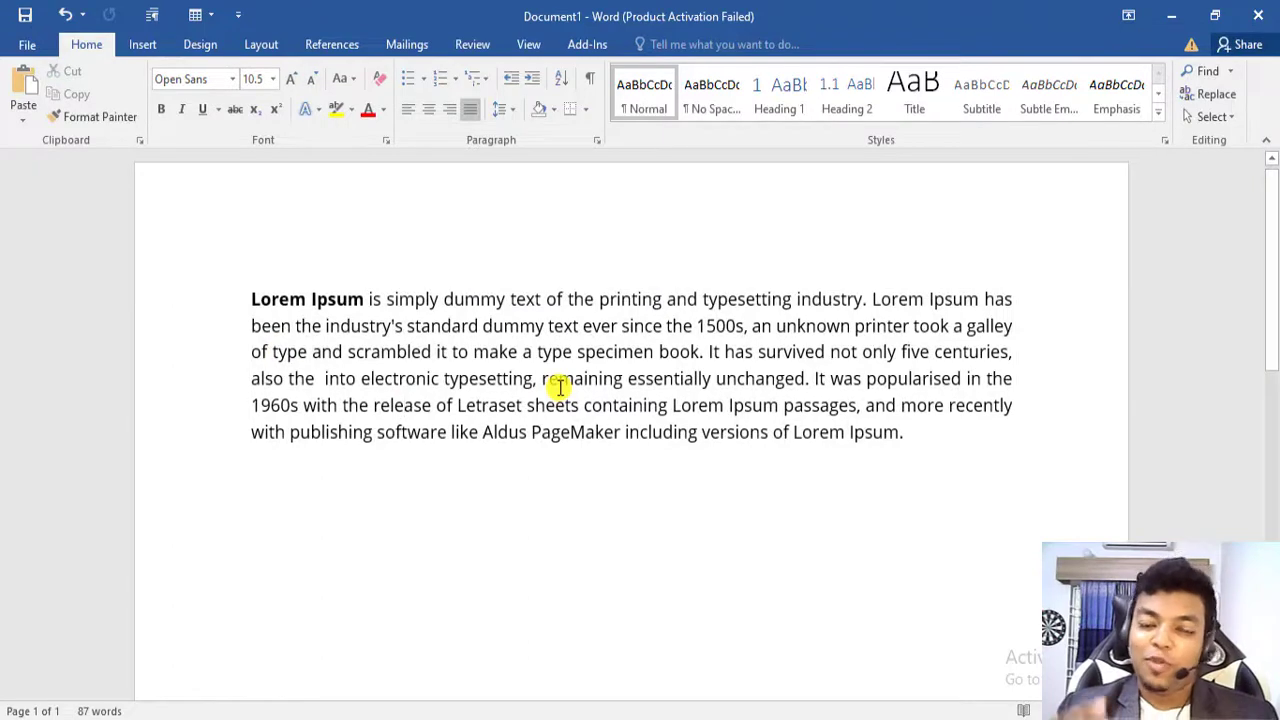